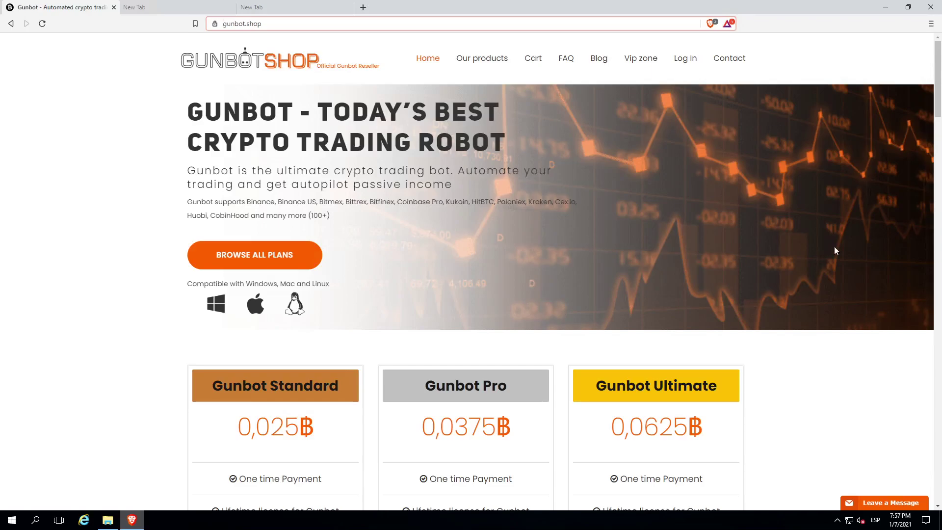
# - Minimize the Brave window with gunbot.shop to show the remote Windows desktop
pyautogui.click(885, 7)
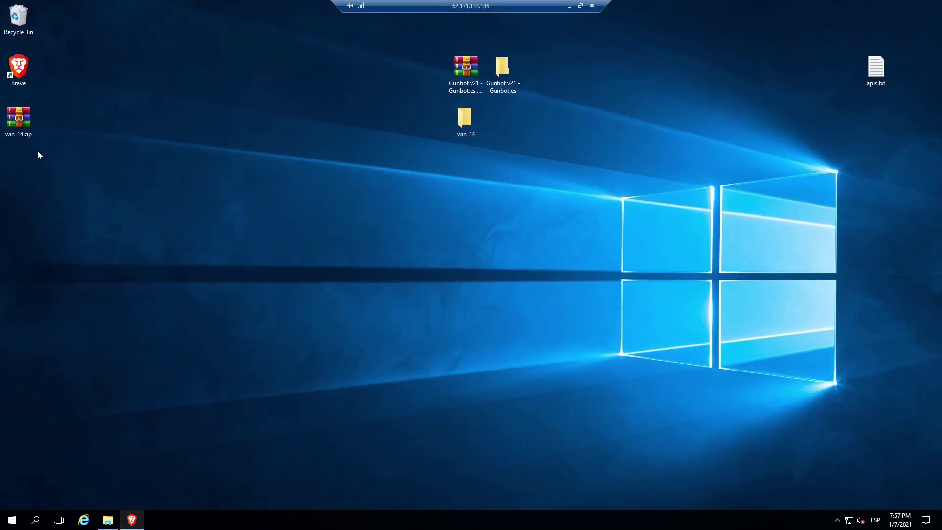
# - Open the already-extracted win_14 desktop folder, leaving the win_14.zip archive alone
pyautogui.rightClick(27, 126)
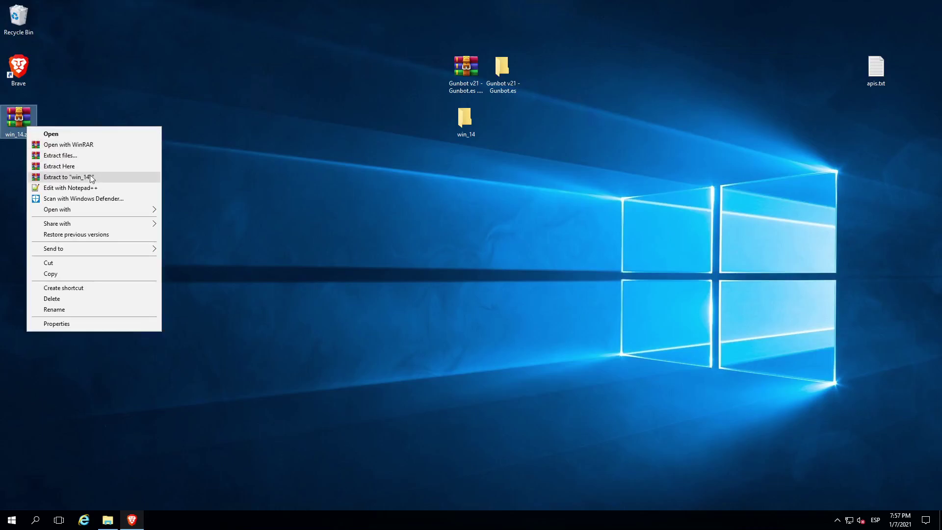
pyautogui.click(240, 156)
pyautogui.click(468, 124)
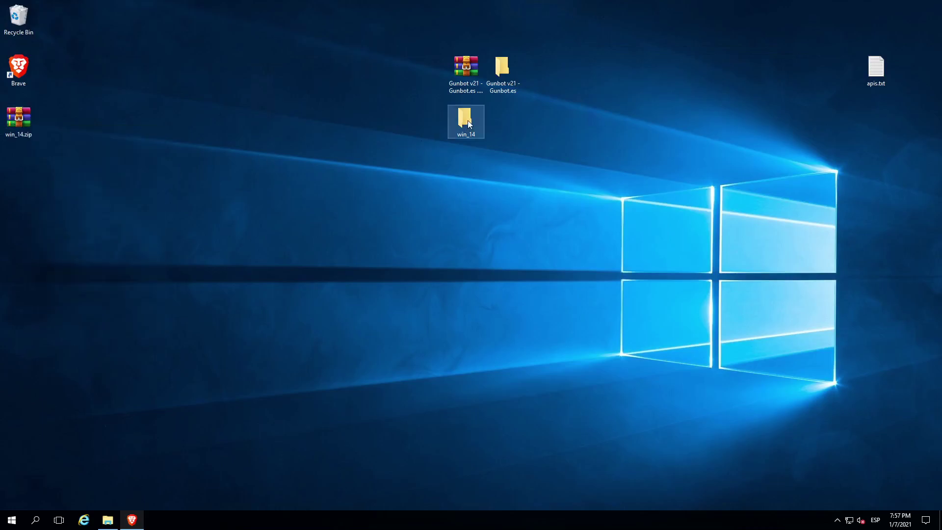
pyautogui.doubleClick(468, 123)
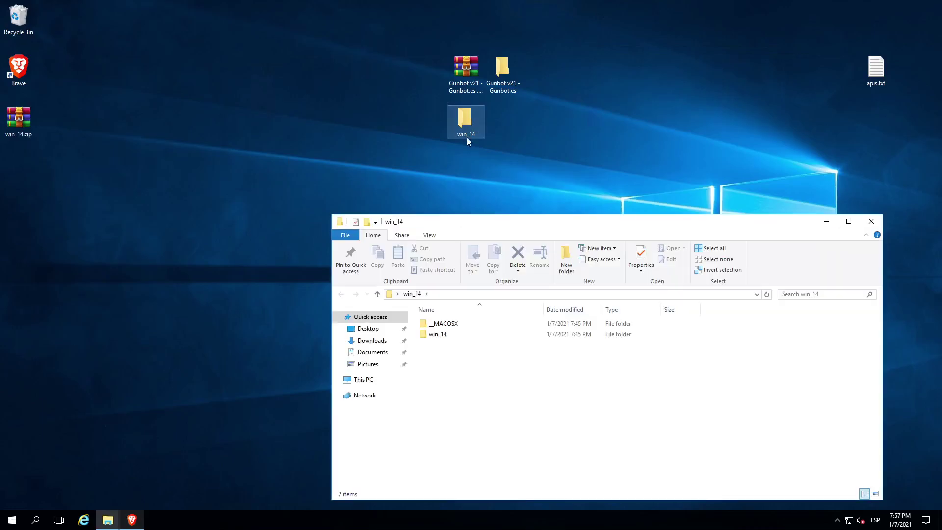
pyautogui.moveTo(513, 220); pyautogui.dragTo(467, 150)
# - Launch gunthy-win.exe from the inner win_14 folder so its console opens
pyautogui.doubleClick(408, 264)
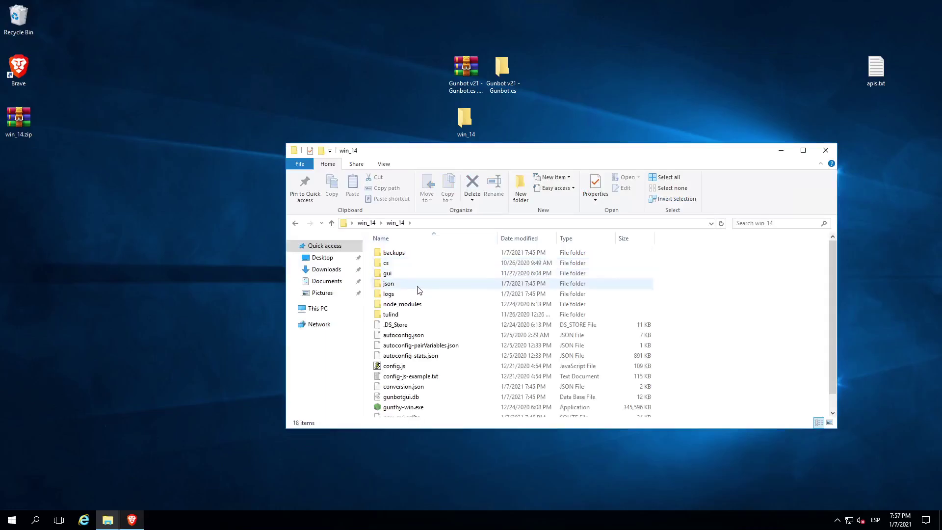
pyautogui.scroll(-1, 422, 304)
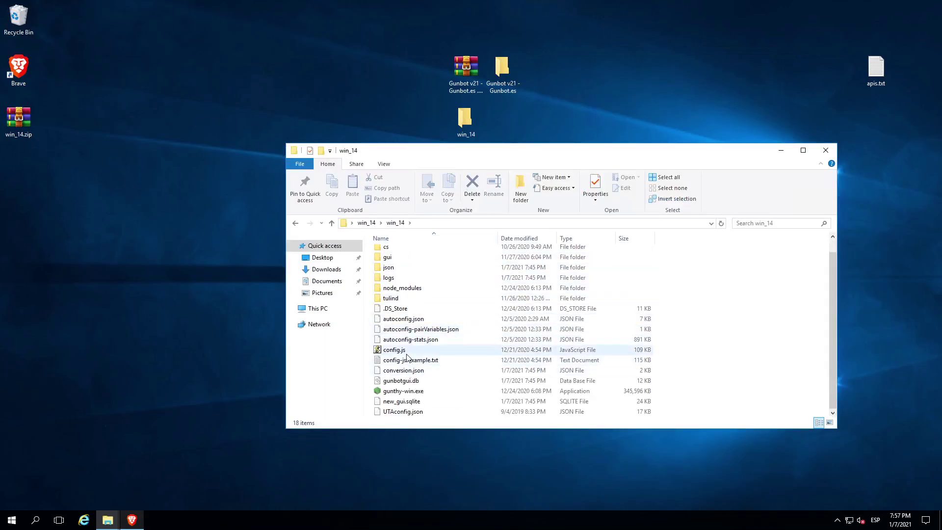
pyautogui.doubleClick(401, 391)
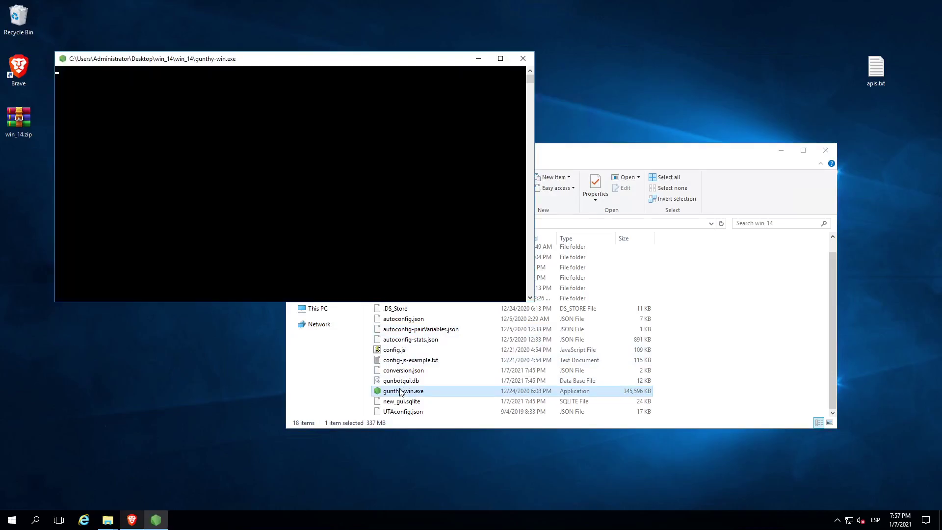
pyautogui.click(401, 391)
# - Tick 'Run this program as an administrator' in gunthy-win.exe's Compatibility properties and confirm
pyautogui.rightClick(401, 391)
pyautogui.click(418, 386)
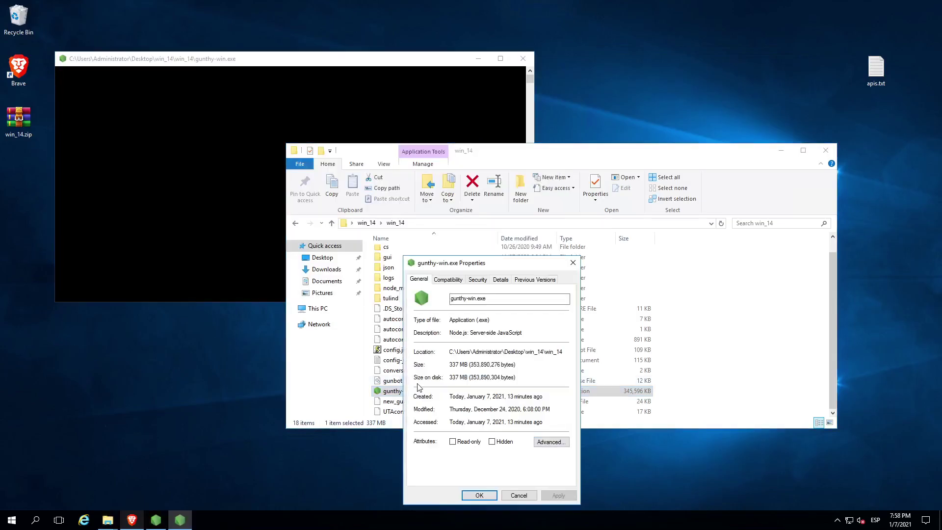
pyautogui.click(396, 392)
pyautogui.rightClick(396, 392)
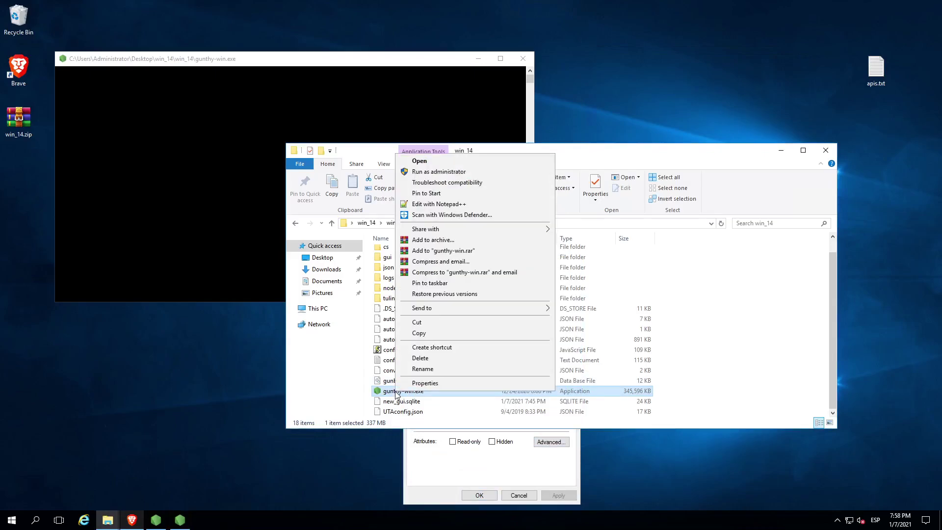
pyautogui.click(426, 455)
pyautogui.click(463, 297)
pyautogui.click(448, 279)
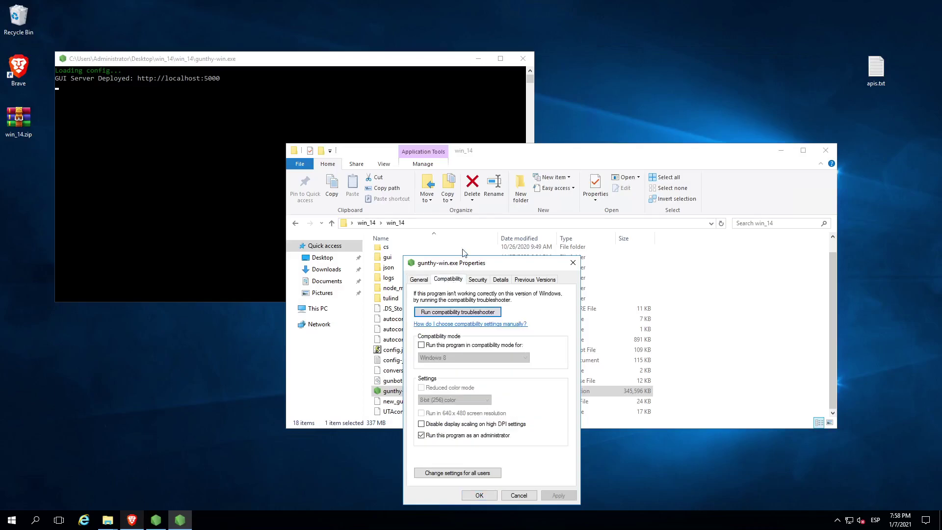
pyautogui.moveTo(466, 263); pyautogui.dragTo(457, 203)
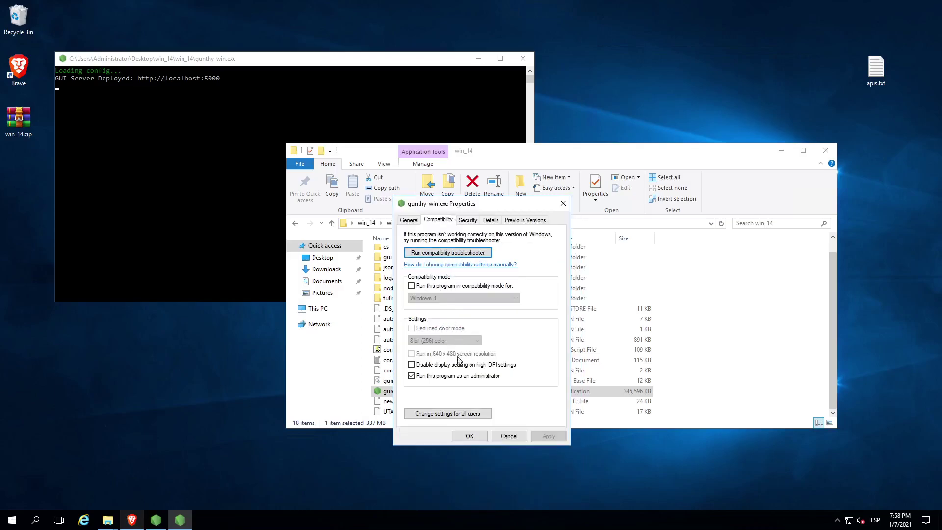
pyautogui.click(467, 436)
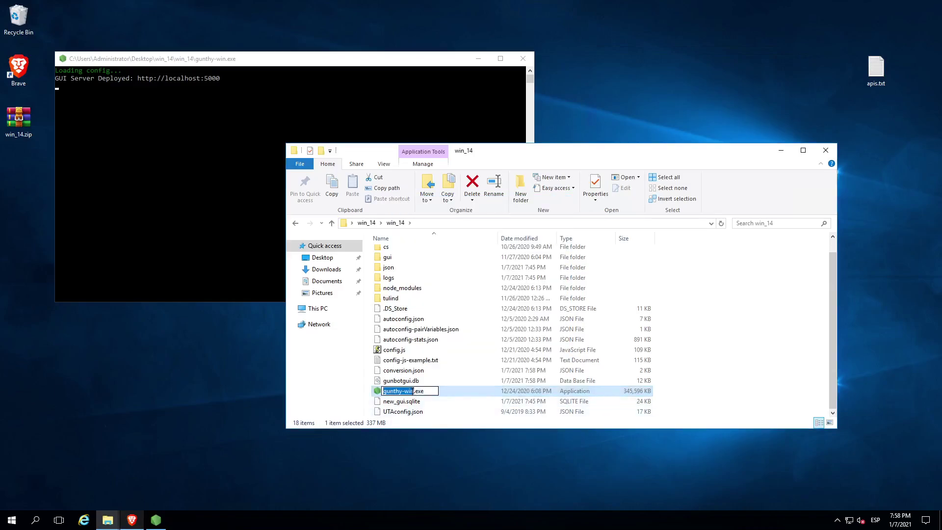
# - Go to localhost:5000 in a new Brave tab and save a password for the bot
pyautogui.click(246, 245)
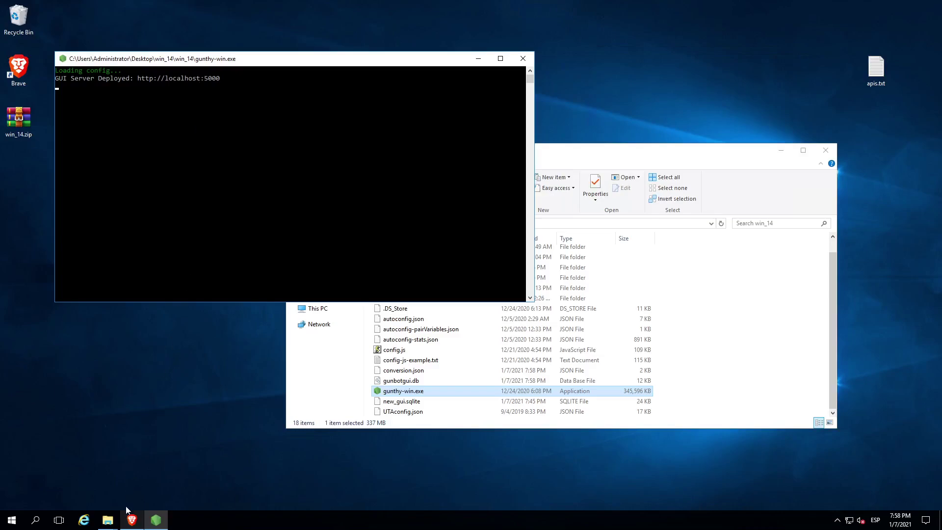
pyautogui.click(131, 521)
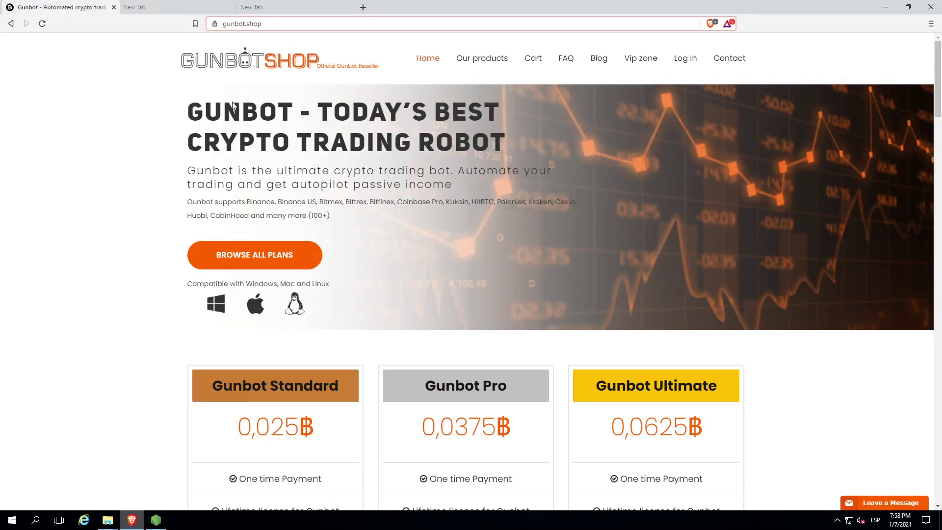
pyautogui.click(177, 4)
pyautogui.click(308, 22)
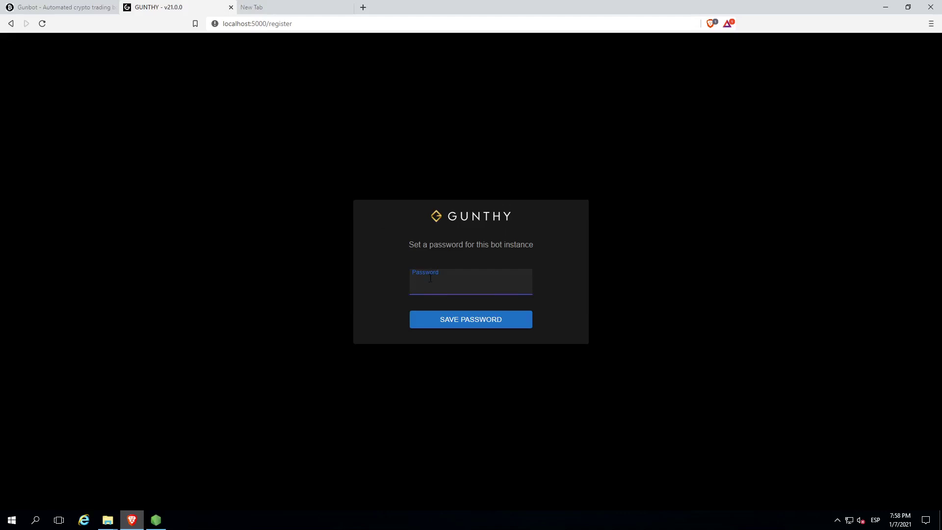
pyautogui.write('••')
pyautogui.click(438, 319)
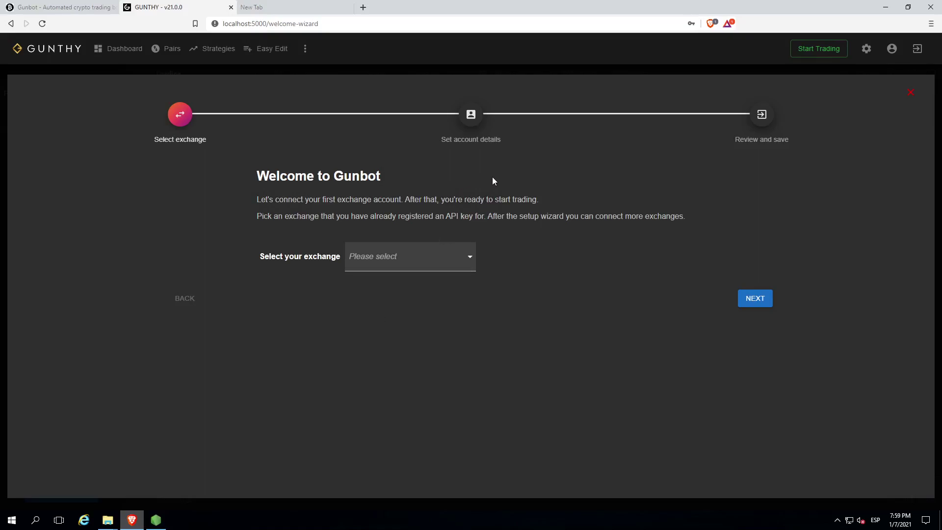
# - Close the welcome wizard and open the profile's GUNTHY WALLET tab at its wallet field
pyautogui.click(911, 94)
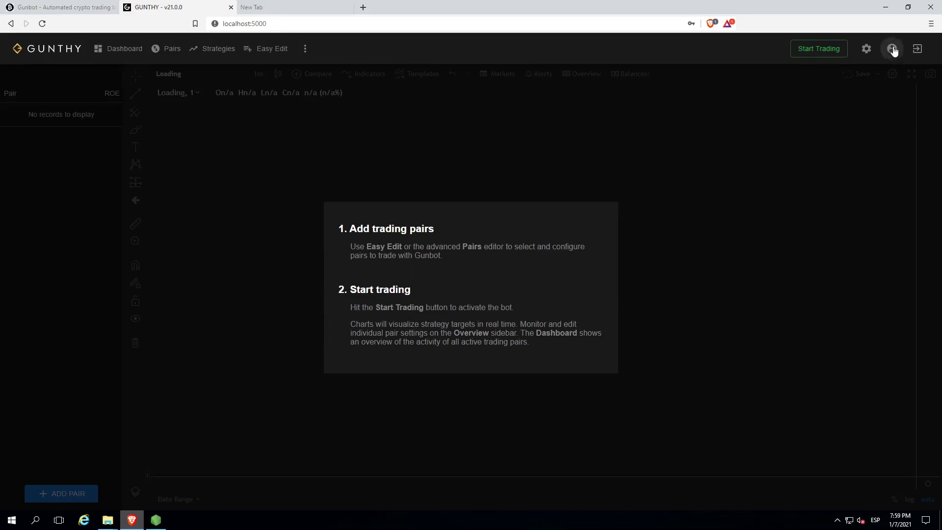
pyautogui.click(891, 50)
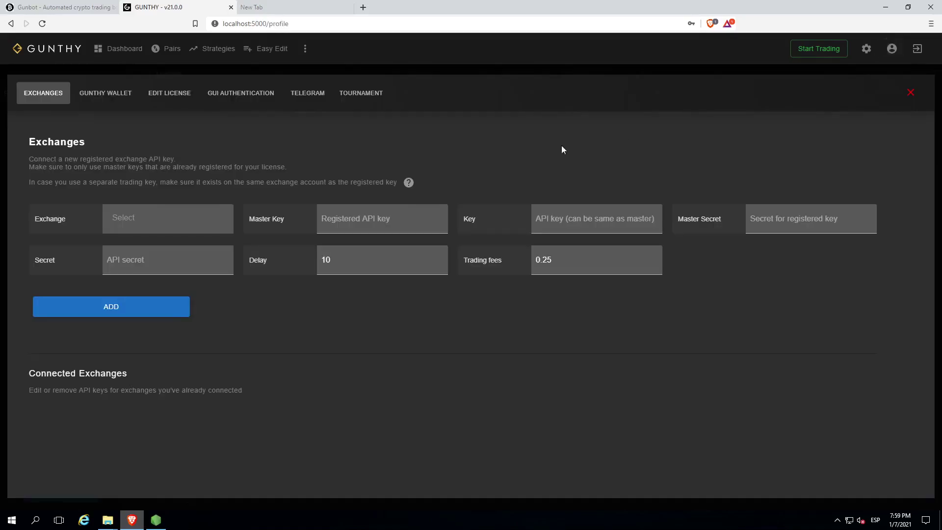
pyautogui.click(103, 98)
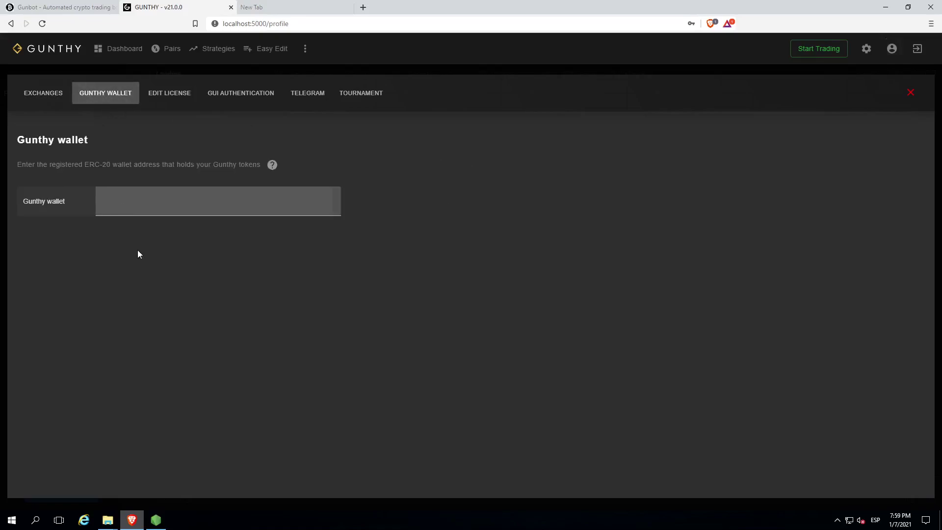
pyautogui.click(175, 204)
# - Copy the Gunthy wallet address from apis.txt in Notepad and return to the wallet field
pyautogui.click(885, 6)
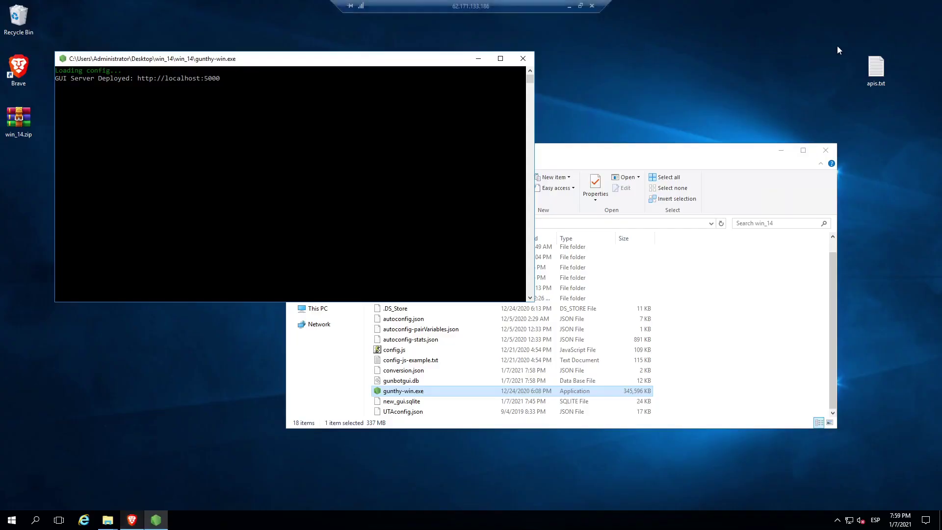
pyautogui.doubleClick(883, 64)
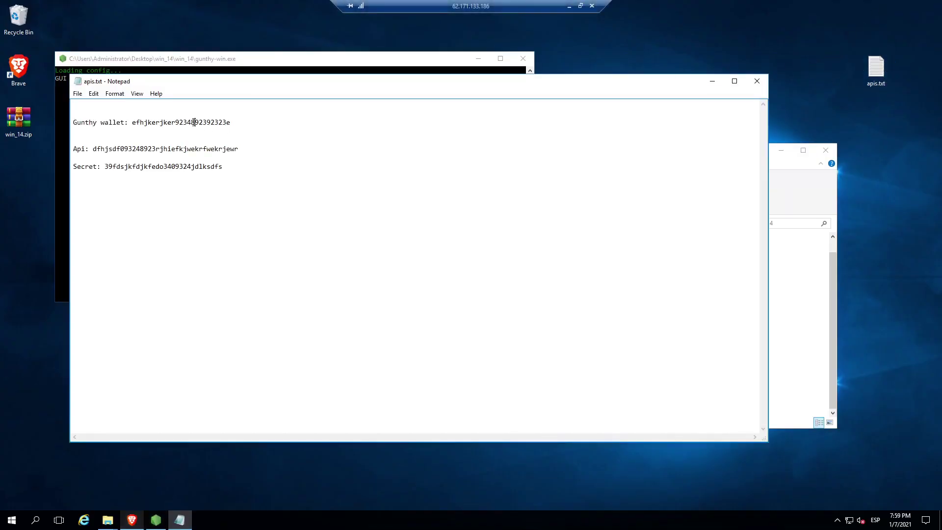
pyautogui.doubleClick(194, 123)
pyautogui.rightClick(193, 122)
pyautogui.click(234, 153)
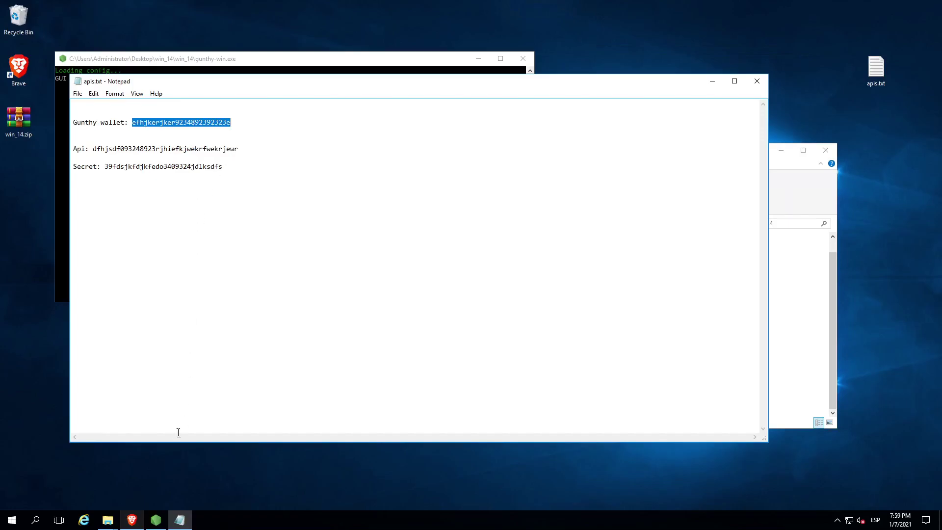
pyautogui.click(132, 520)
pyautogui.rightClick(230, 204)
# - Paste the copied address into the Gunthy wallet field and save the changes
pyautogui.click(262, 273)
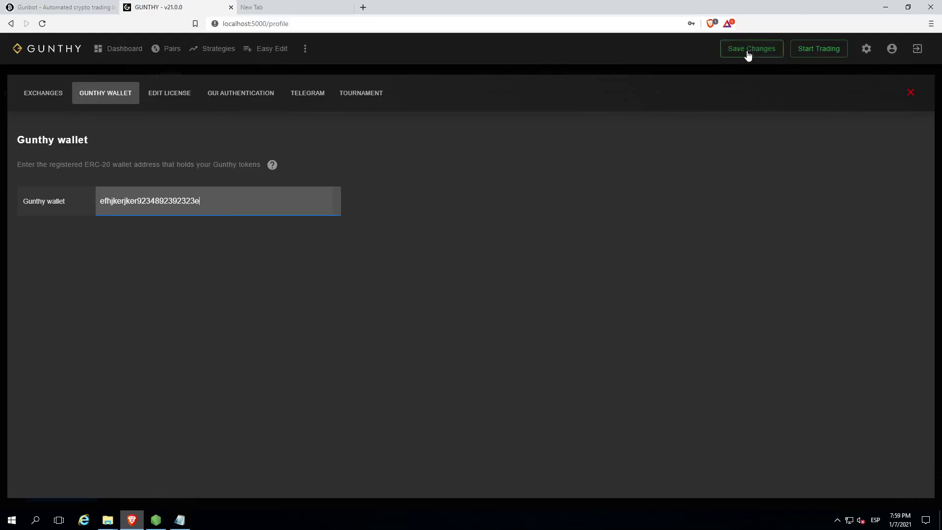
pyautogui.click(747, 53)
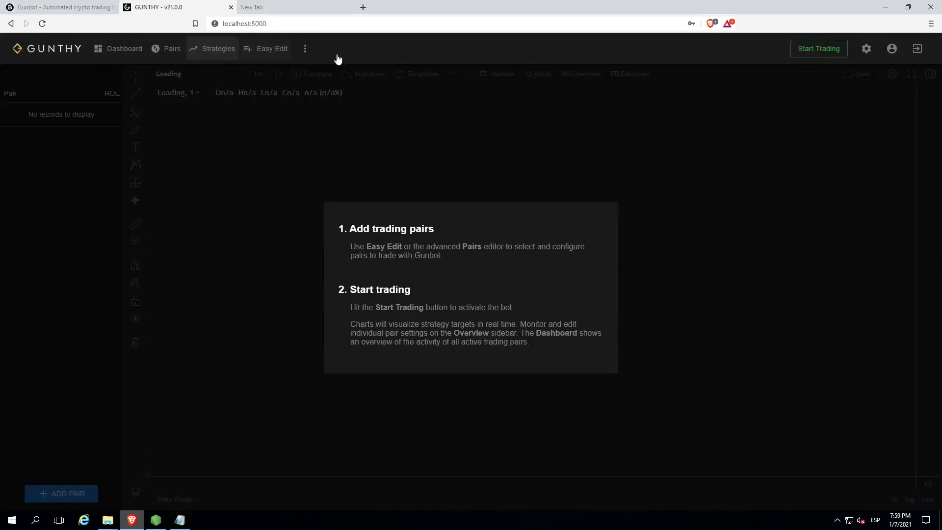
# - Select binance in the profile's Exchanges settings, searching with 'binan'
pyautogui.click(889, 48)
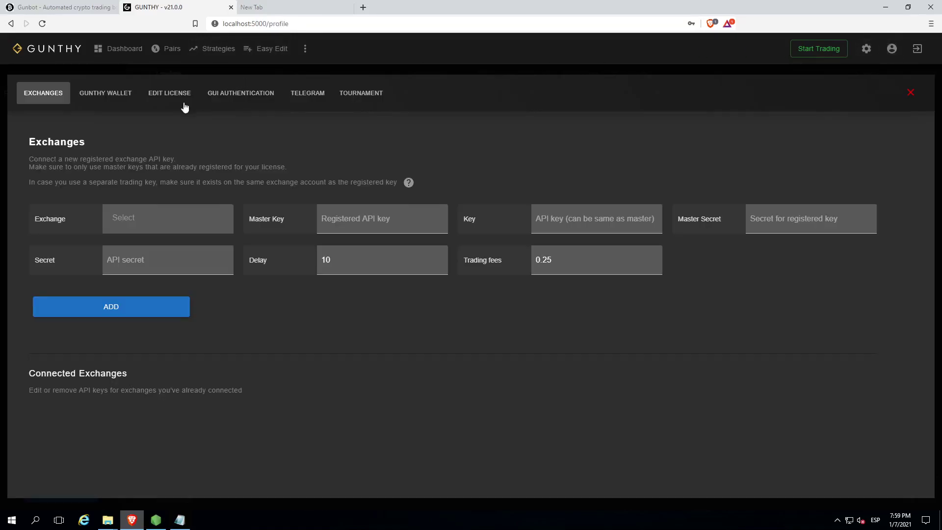
pyautogui.click(134, 222)
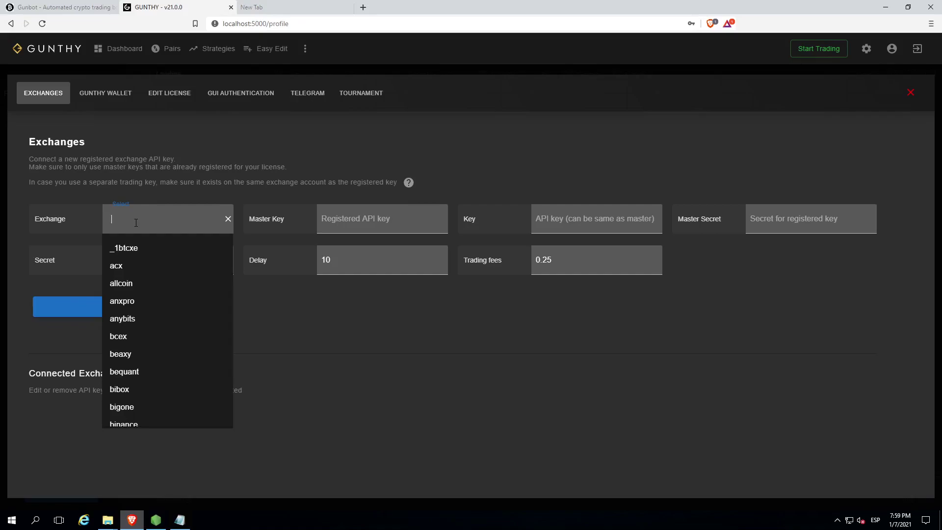
pyautogui.write('binan')
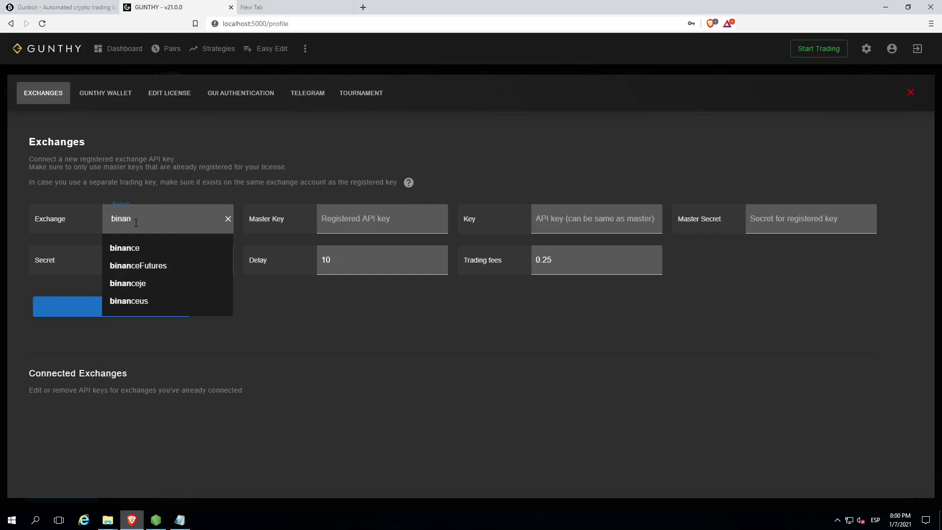
pyautogui.click(129, 248)
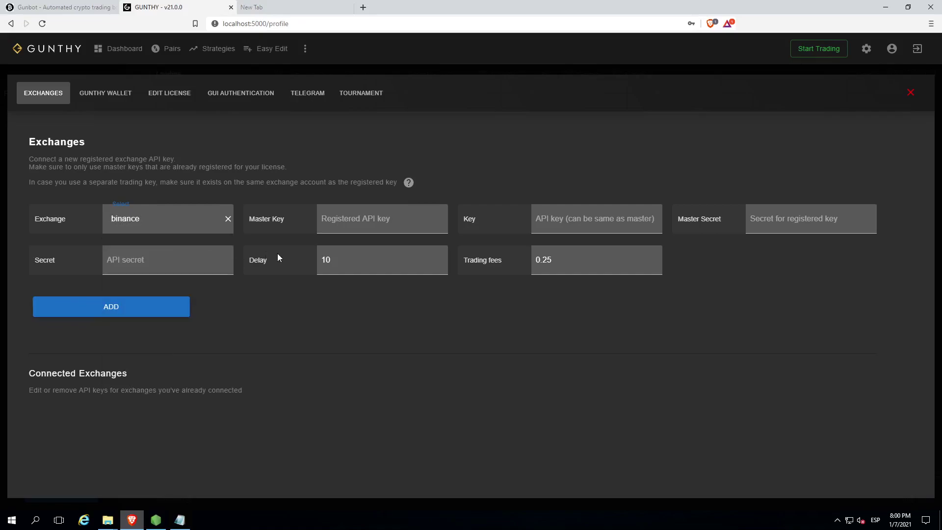
pyautogui.click(397, 219)
# - Copy the Api key from apis.txt into both the Master Key and Key fields
pyautogui.click(180, 520)
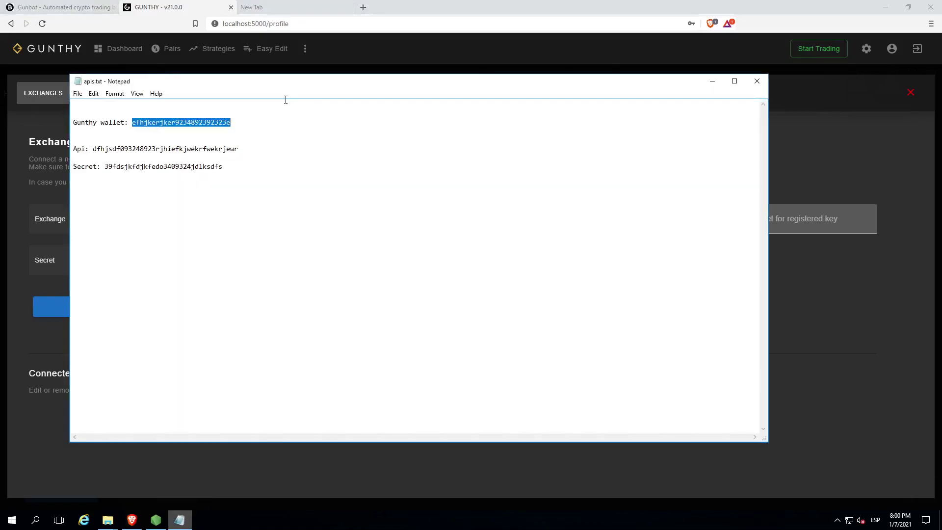
pyautogui.doubleClick(200, 148)
pyautogui.rightClick(200, 148)
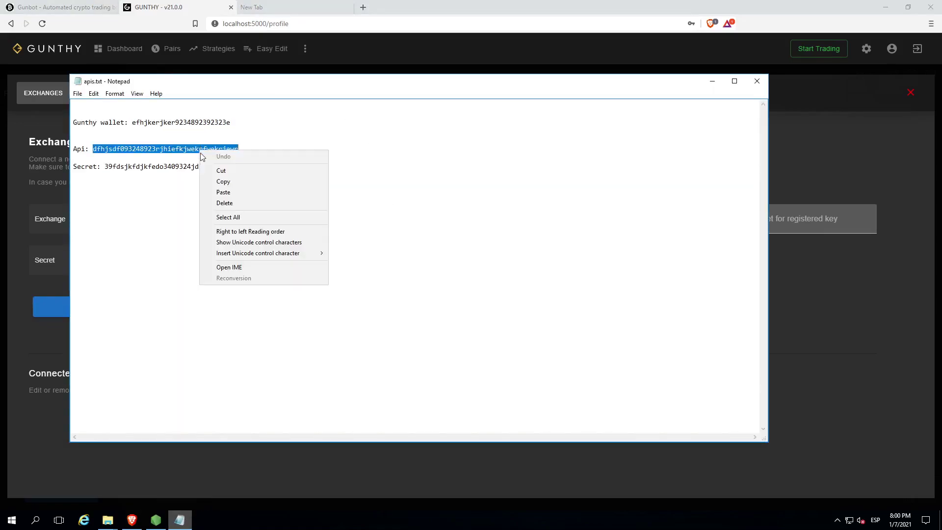
pyautogui.click(221, 181)
pyautogui.click(710, 80)
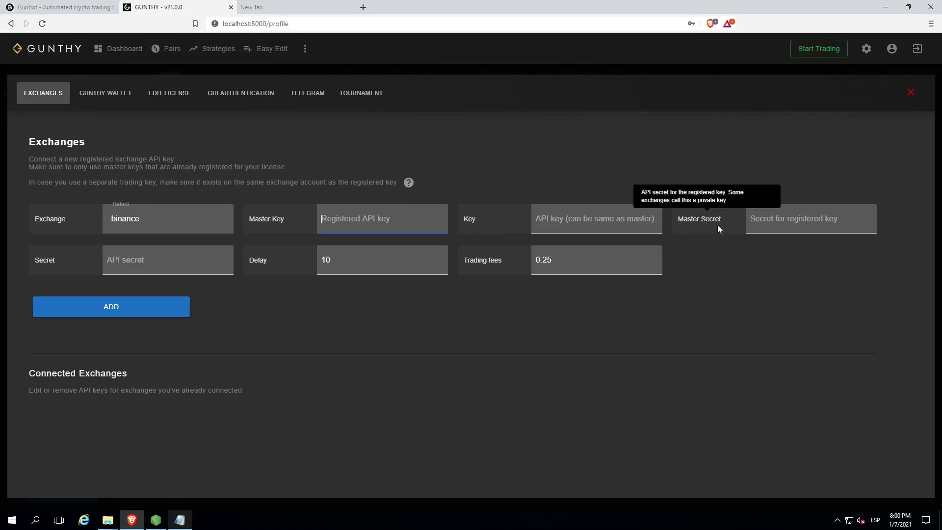
pyautogui.rightClick(395, 217)
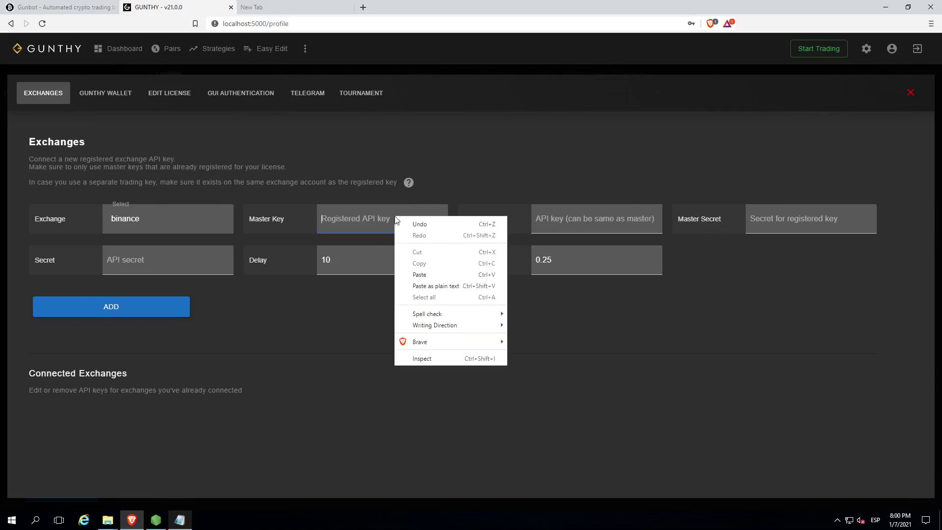
pyautogui.click(432, 274)
pyautogui.rightClick(563, 221)
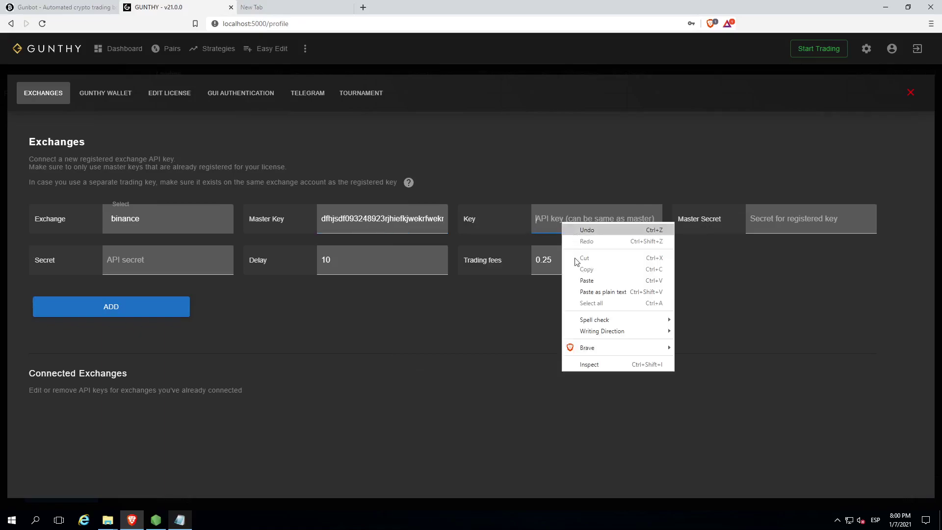
pyautogui.click(578, 275)
pyautogui.click(237, 437)
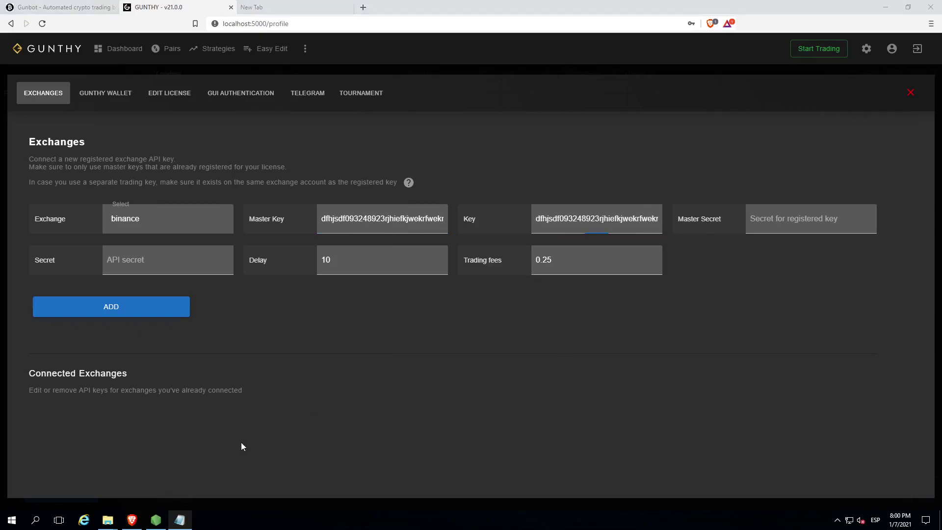
# - Copy the Secret from apis.txt into both the Master Secret and Secret fields
pyautogui.click(189, 517)
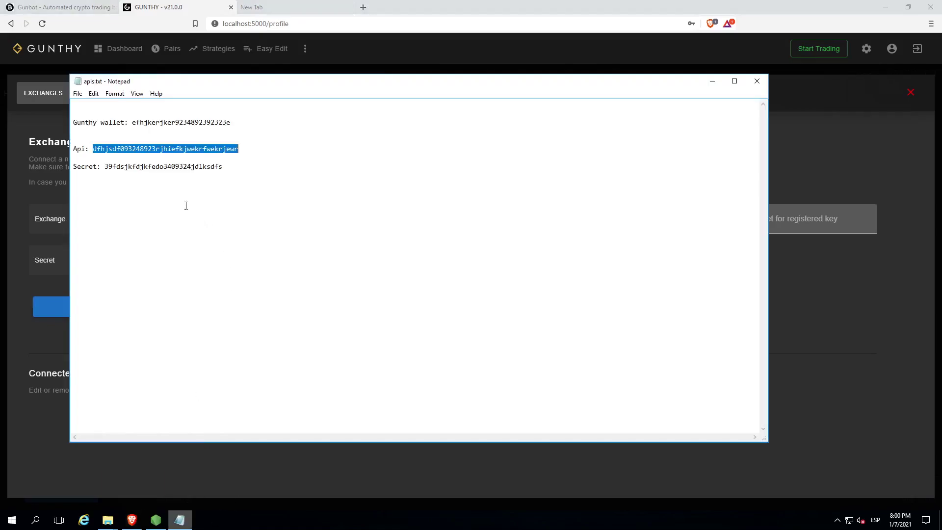
pyautogui.doubleClick(210, 166)
pyautogui.rightClick(206, 168)
pyautogui.click(232, 200)
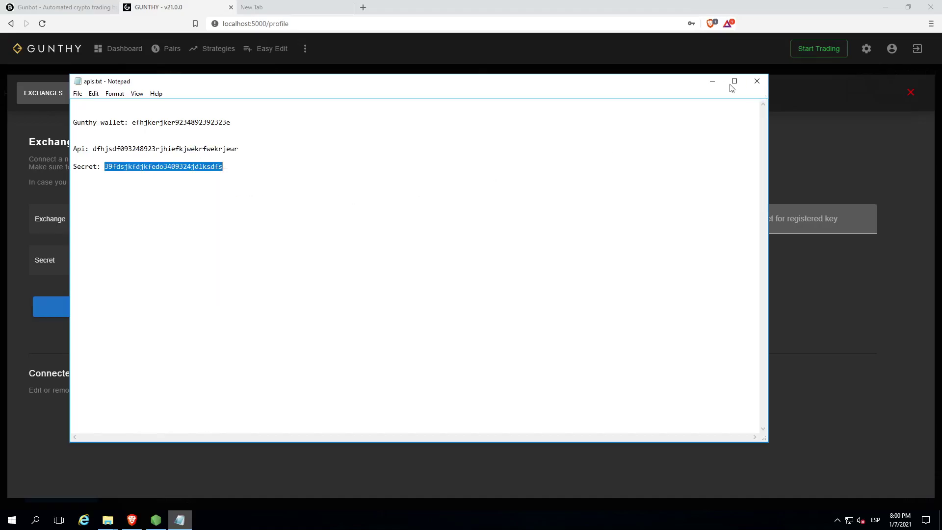
pyautogui.click(711, 81)
pyautogui.click(777, 222)
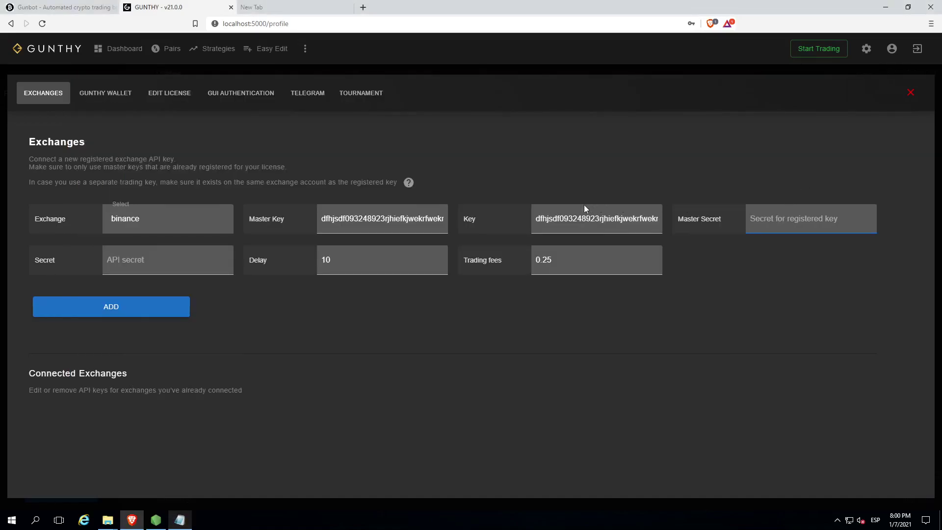
pyautogui.hotkey('ctrl', 'v')
pyautogui.click(208, 265)
pyautogui.hotkey('ctrl', 'v')
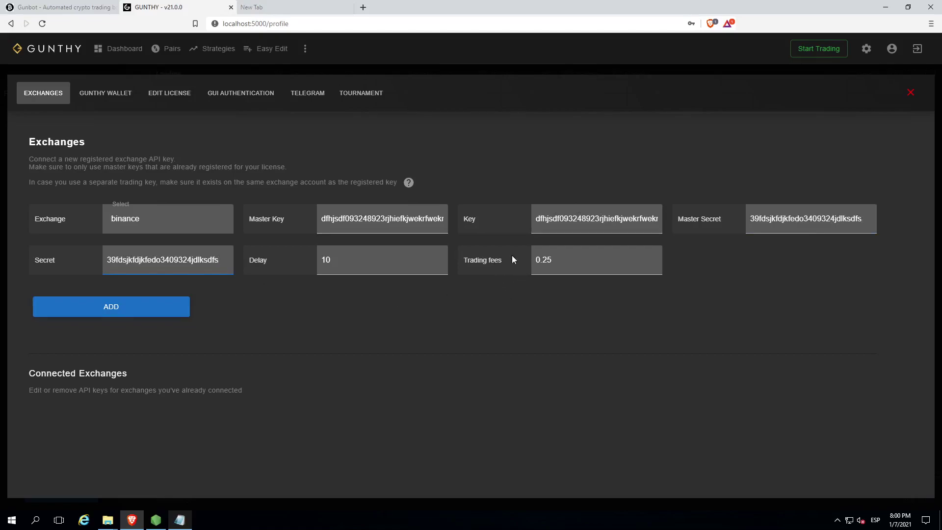
# - Change the trading fees to 0.10 and add binance as a connected exchange
pyautogui.click(554, 260)
pyautogui.moveTo(553, 260); pyautogui.dragTo(545, 259)
pyautogui.write('10')
pyautogui.click(508, 312)
pyautogui.click(118, 304)
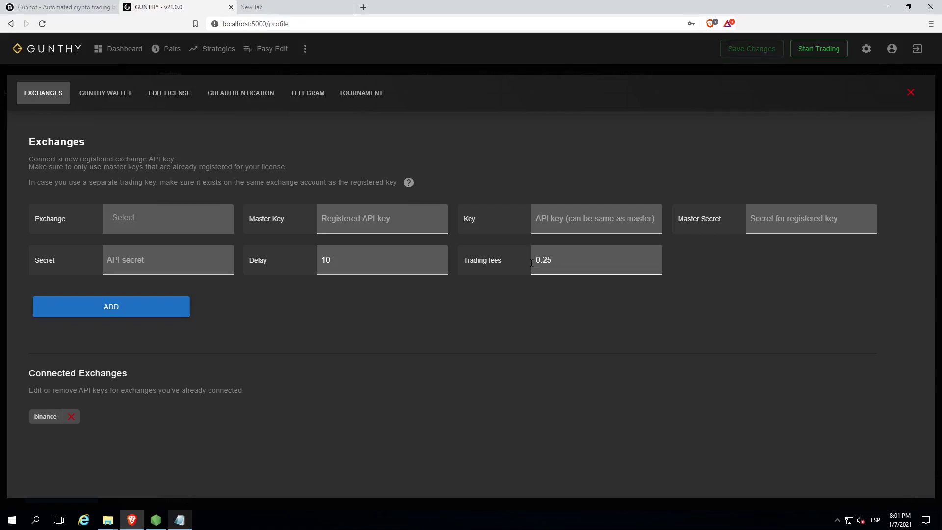
# - Close the Gunbot GUI tab, stop the running console with Ctrl+C, and close the win_14 window
pyautogui.click(231, 8)
pyautogui.click(158, 518)
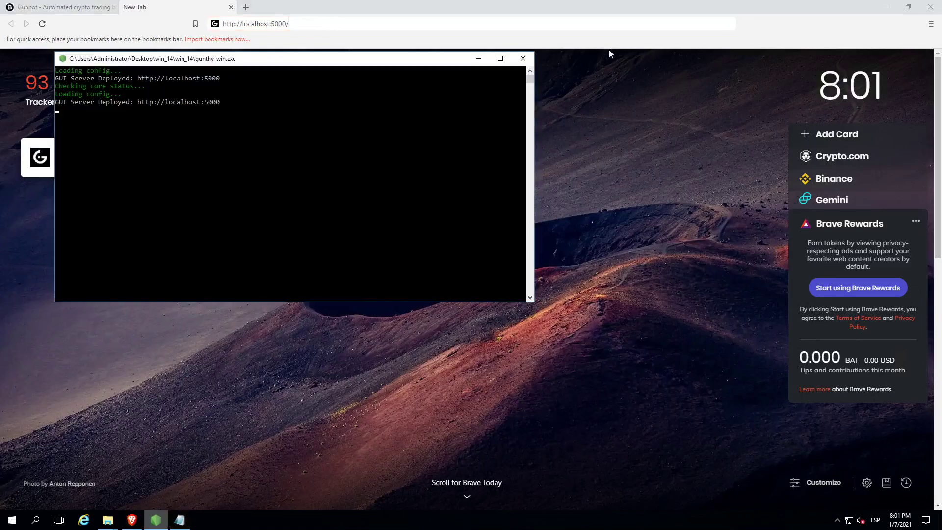
pyautogui.hotkey('ctrl', 'c')
pyautogui.click(888, 7)
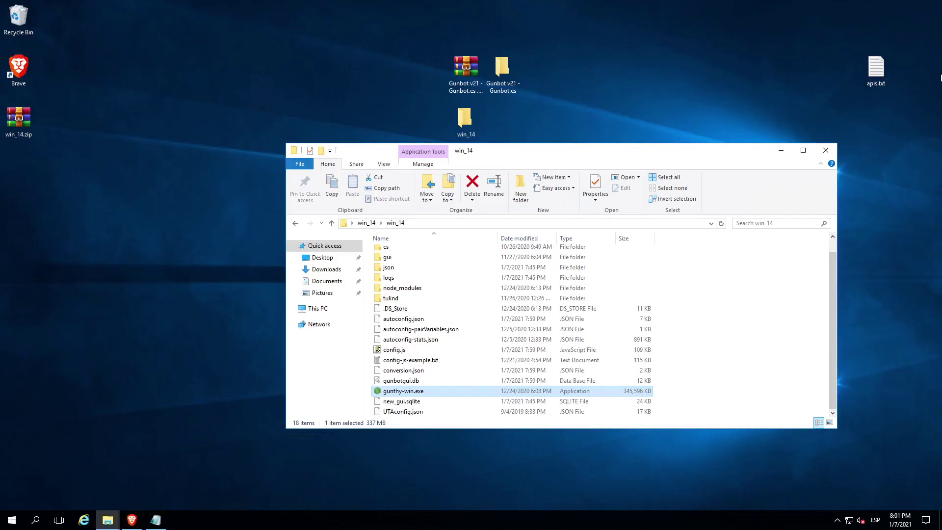
pyautogui.click(826, 150)
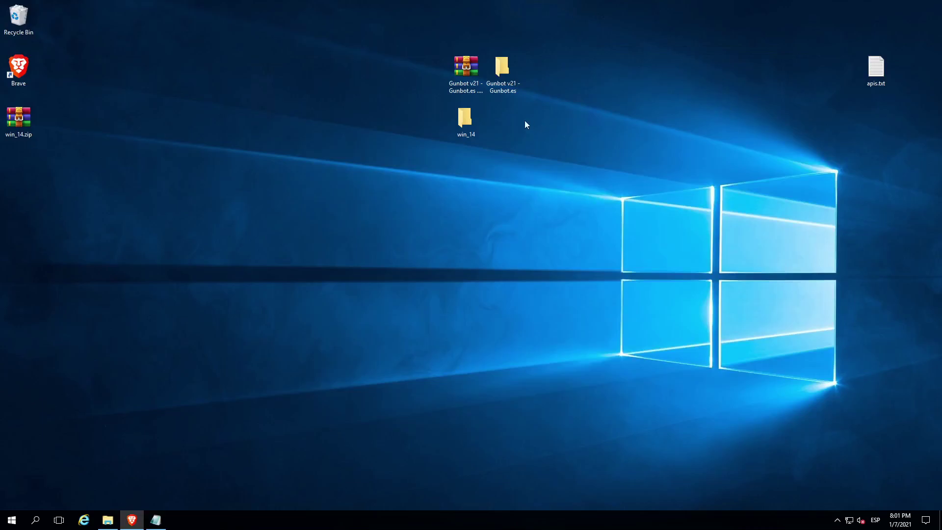
# - Relaunch gunthy-win.exe from win_14 inside Gunbot v21 - Gunbot.es, then return to Brave
pyautogui.doubleClick(510, 72)
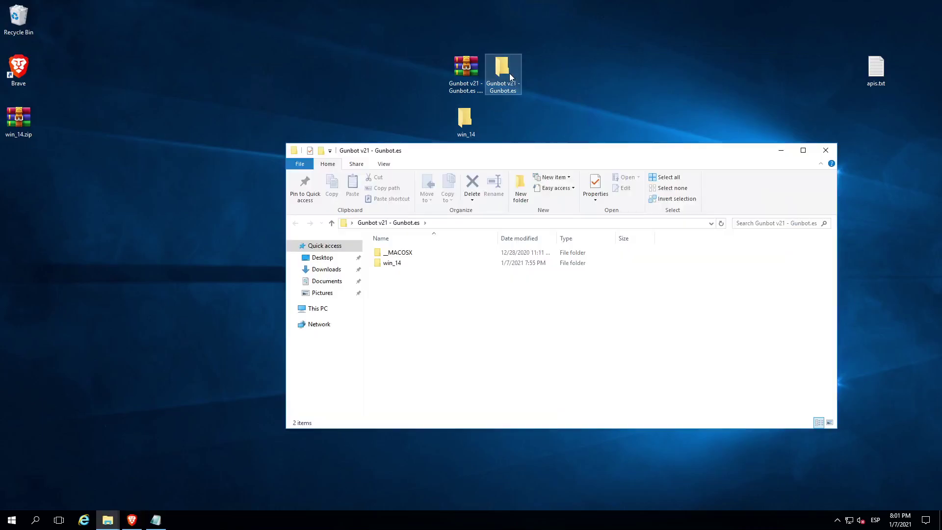
pyautogui.click(400, 265)
pyautogui.doubleClick(400, 266)
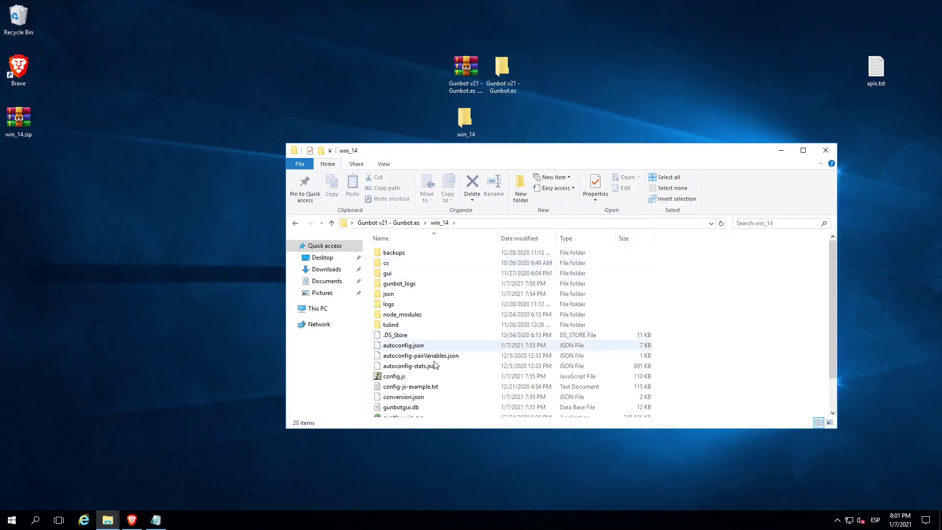
pyautogui.scroll(-1, 401, 358)
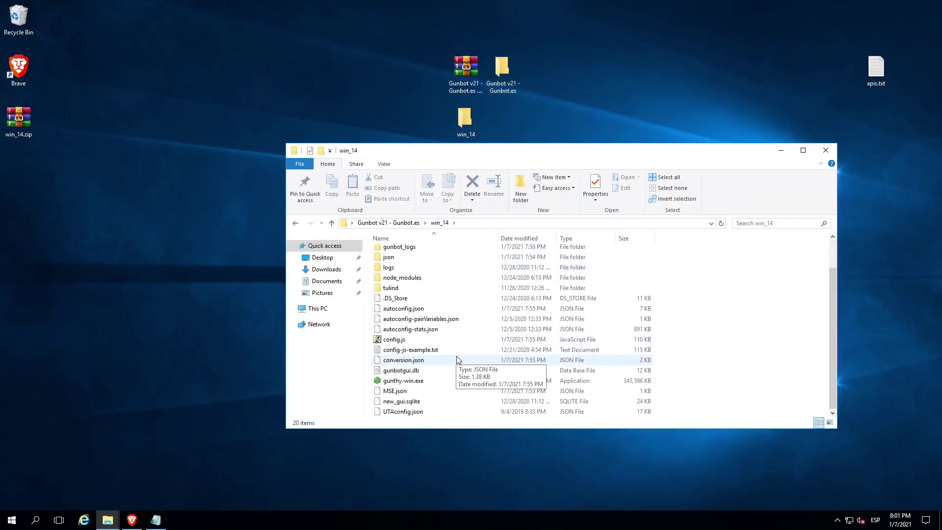
pyautogui.doubleClick(399, 380)
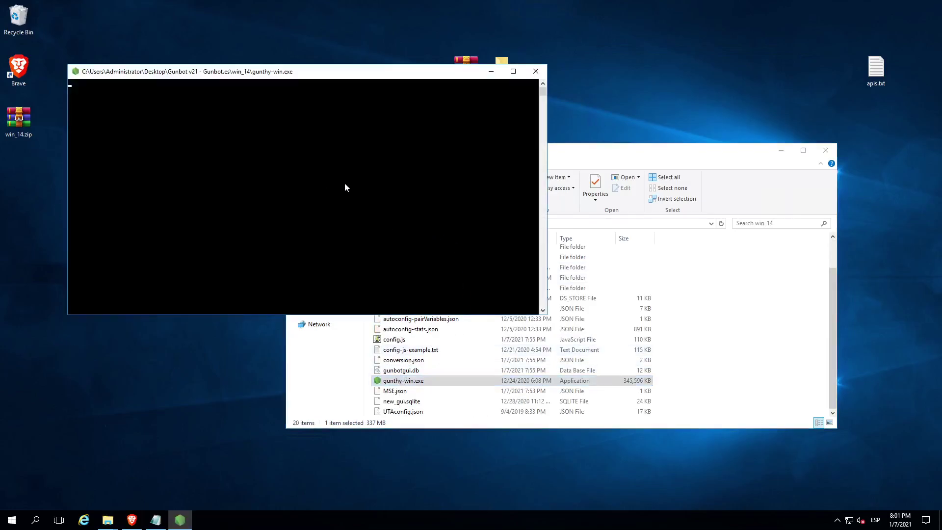
pyautogui.click(491, 73)
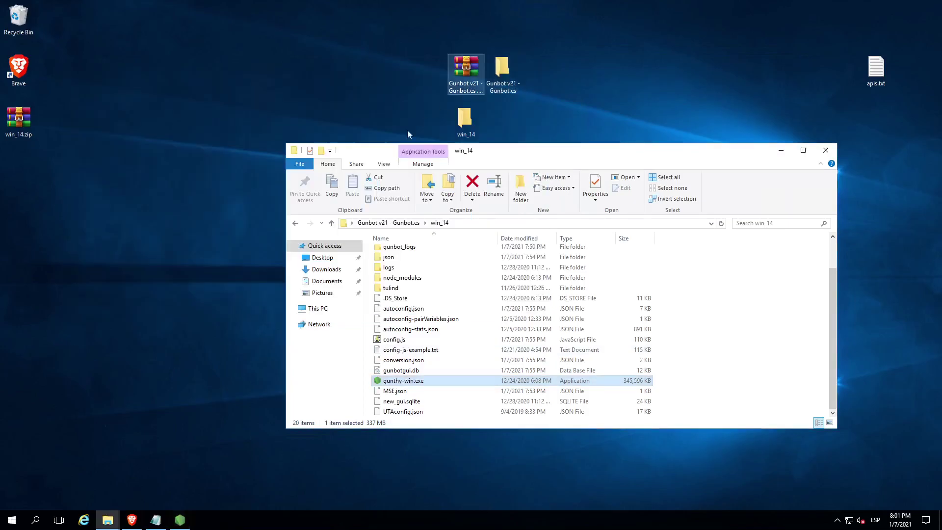
pyautogui.click(131, 518)
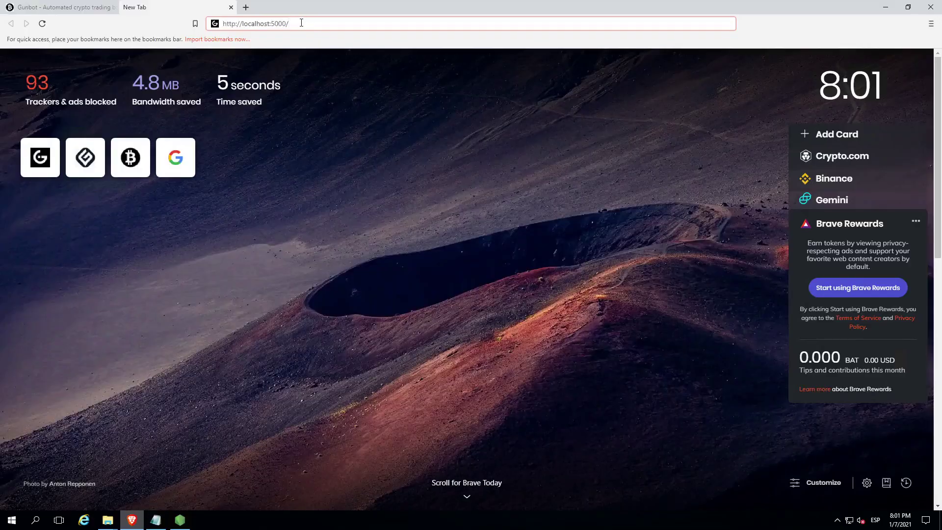
# - Load localhost:5000 and log in to Gunbot with the instance password
pyautogui.press('BackSpace')
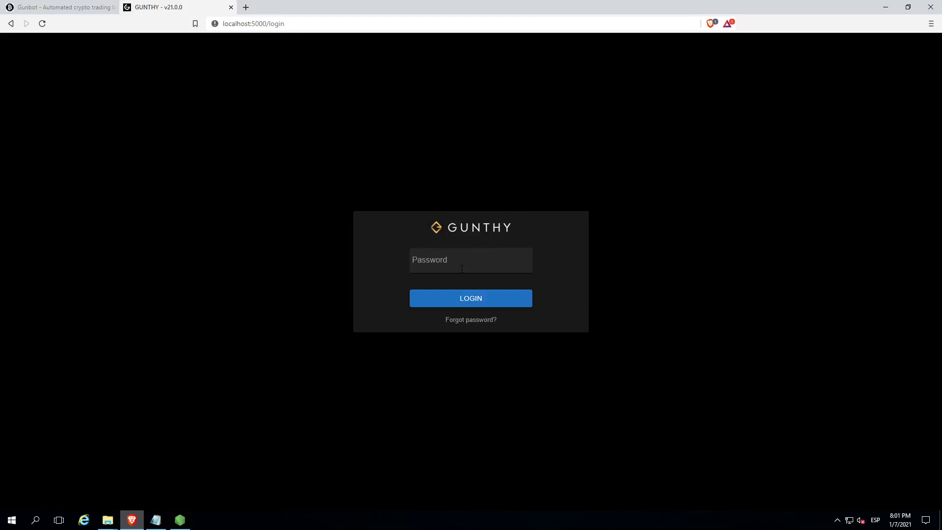
pyautogui.click(461, 269)
pyautogui.write('***')
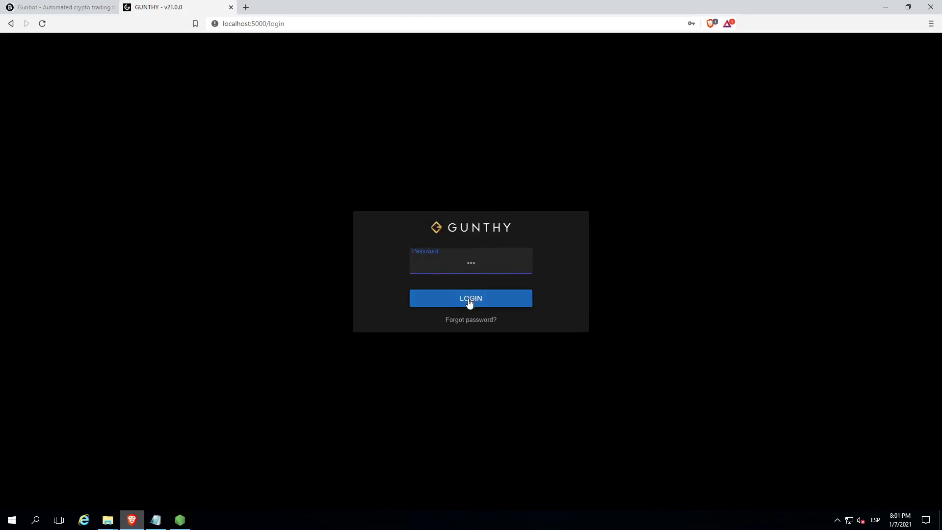
pyautogui.click(469, 299)
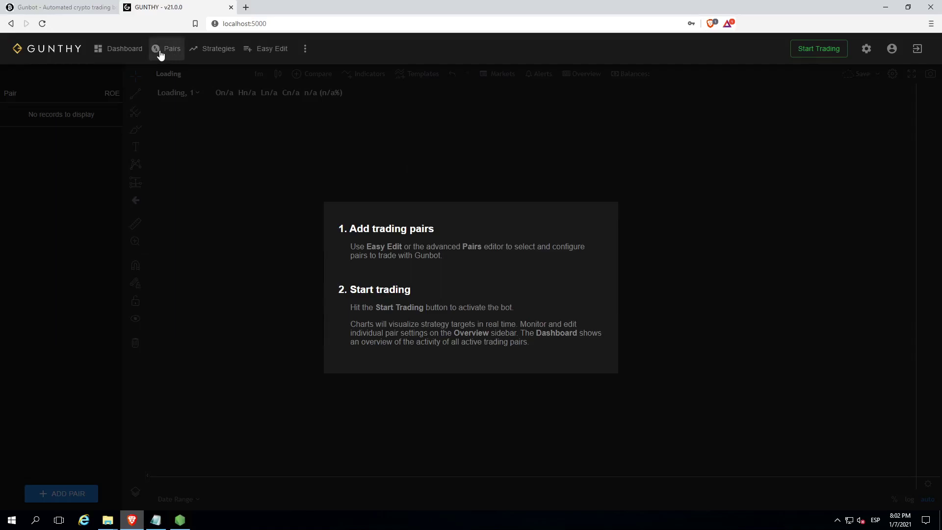
# - Review the bb strategy's Indicator settings: period 15, medium EMA 16, fast EMA 8
pyautogui.click(213, 57)
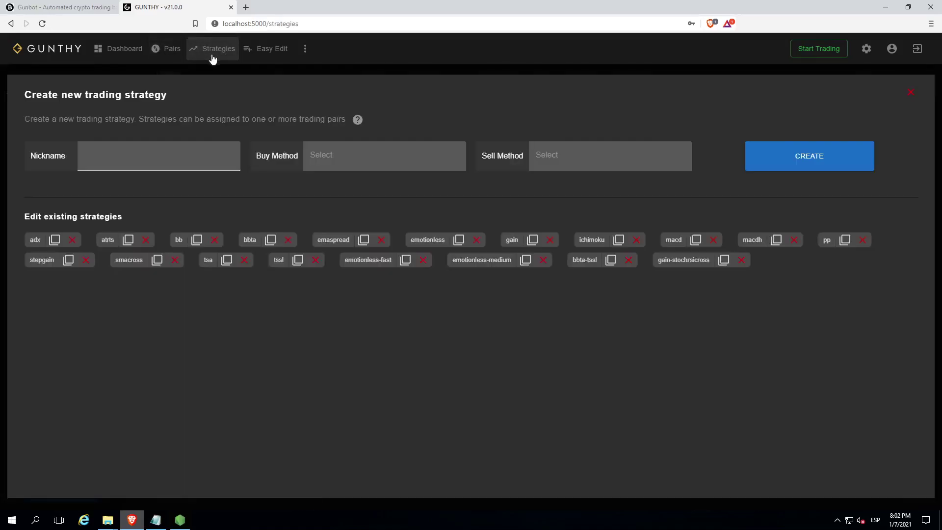
pyautogui.click(179, 241)
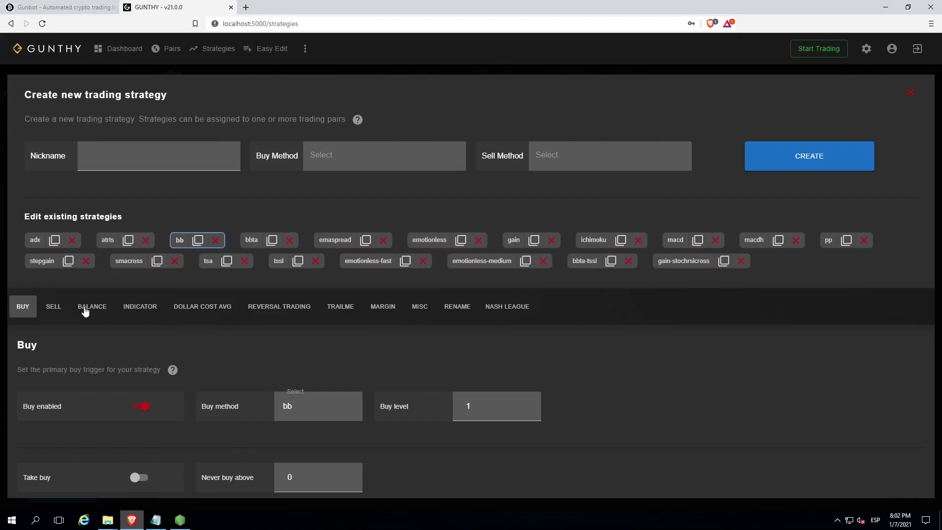
pyautogui.click(132, 310)
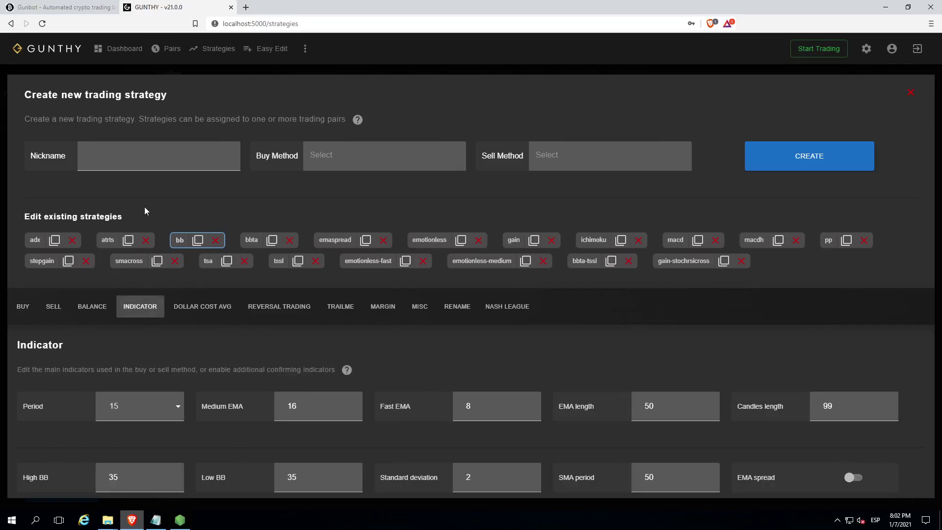
# - Add BNB-BTC on poloniex with strategy bb to Trading Pairs and save the changes
pyautogui.click(170, 49)
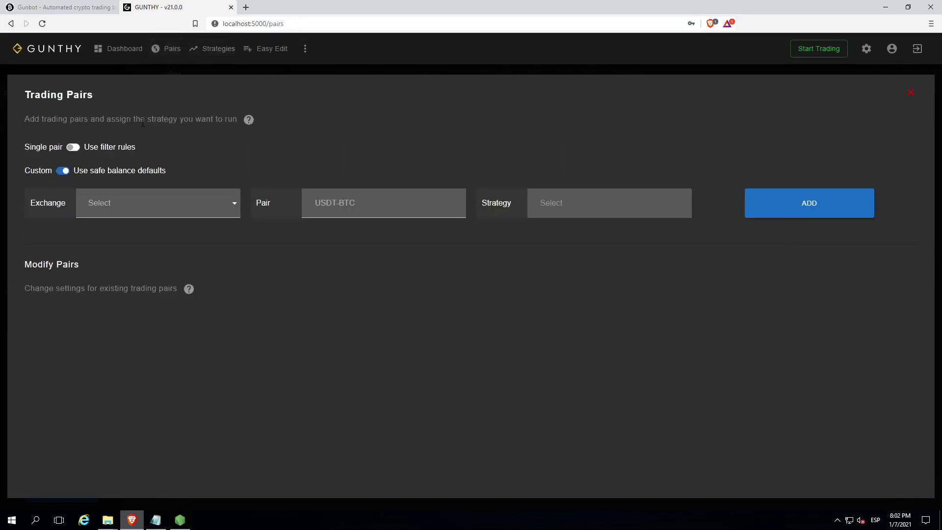
pyautogui.click(201, 203)
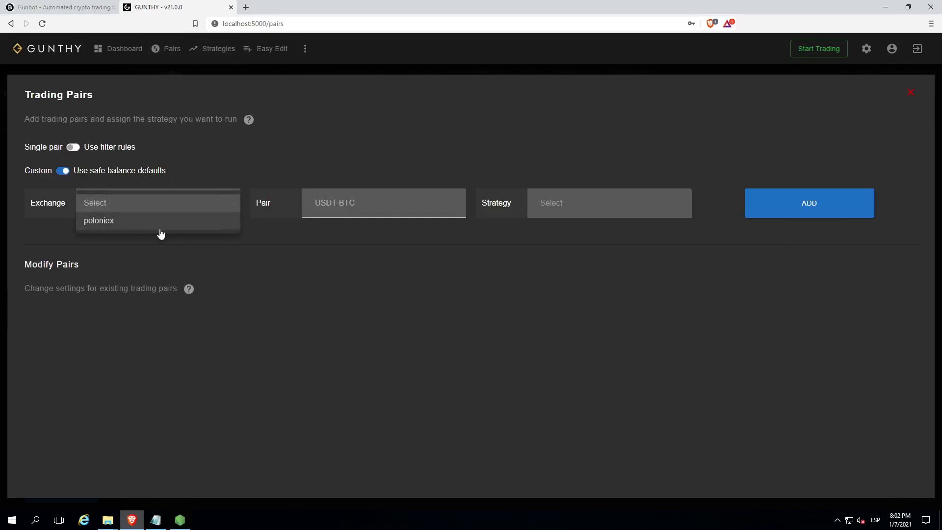
pyautogui.click(130, 223)
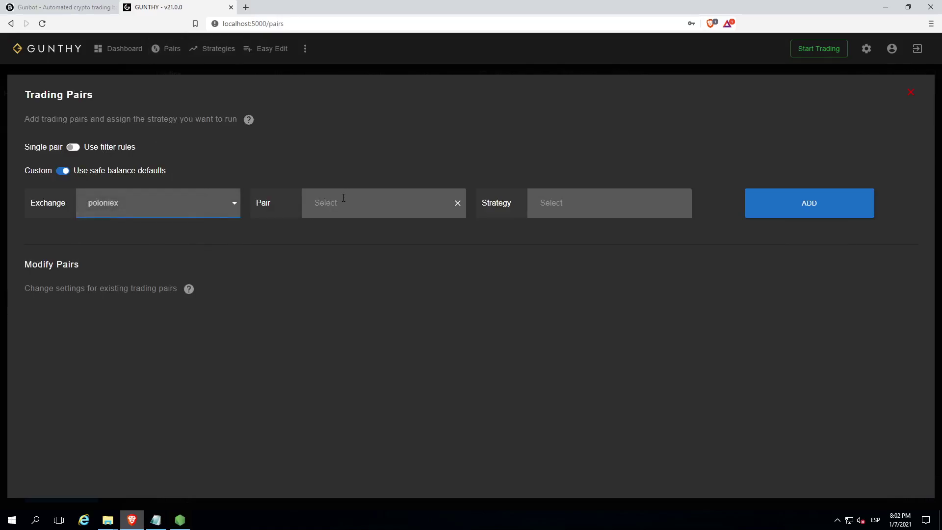
pyautogui.click(344, 200)
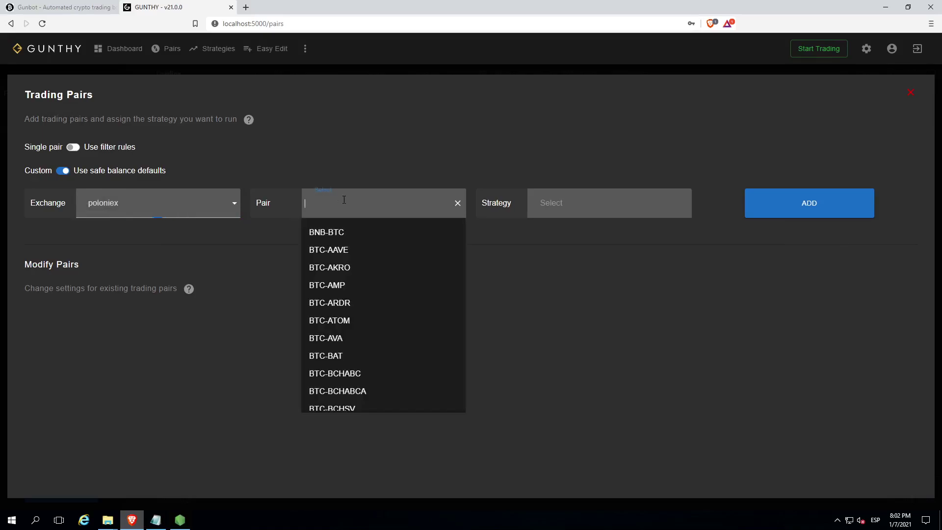
pyautogui.click(328, 231)
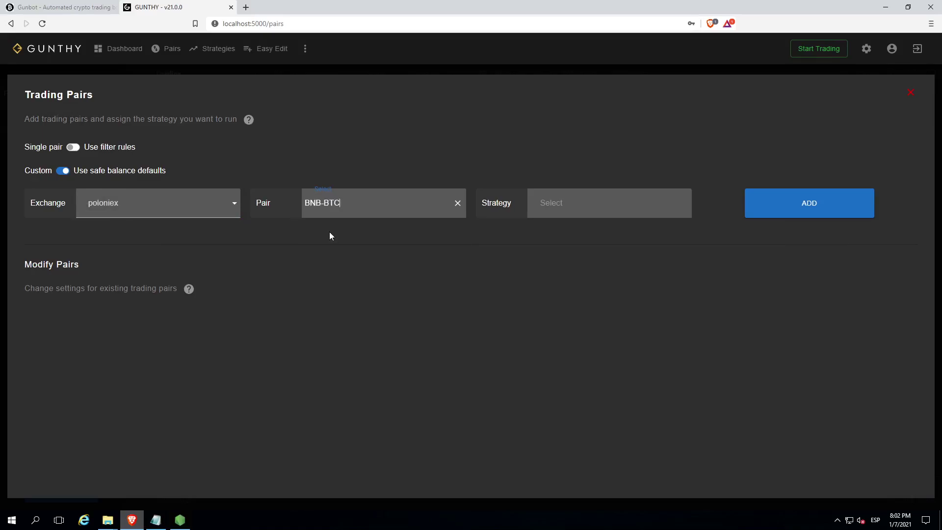
pyautogui.click(574, 207)
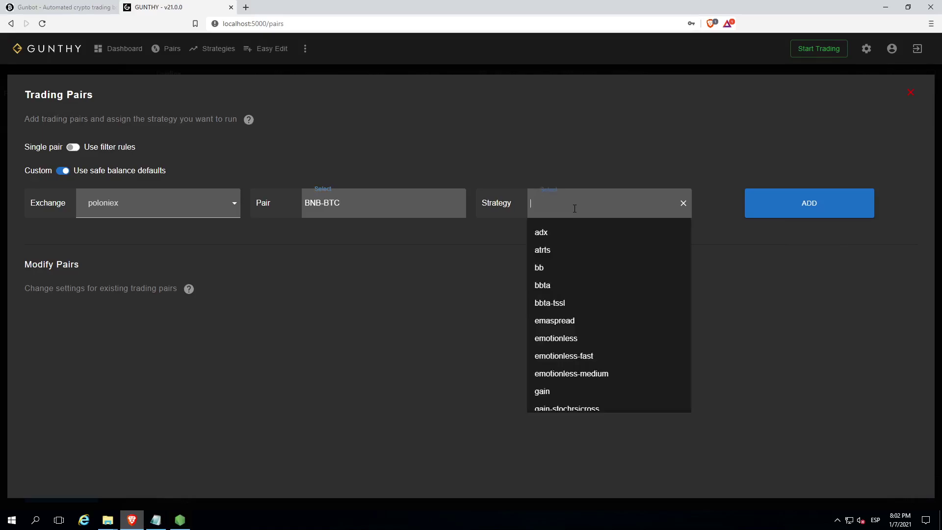
pyautogui.click(549, 267)
pyautogui.click(805, 214)
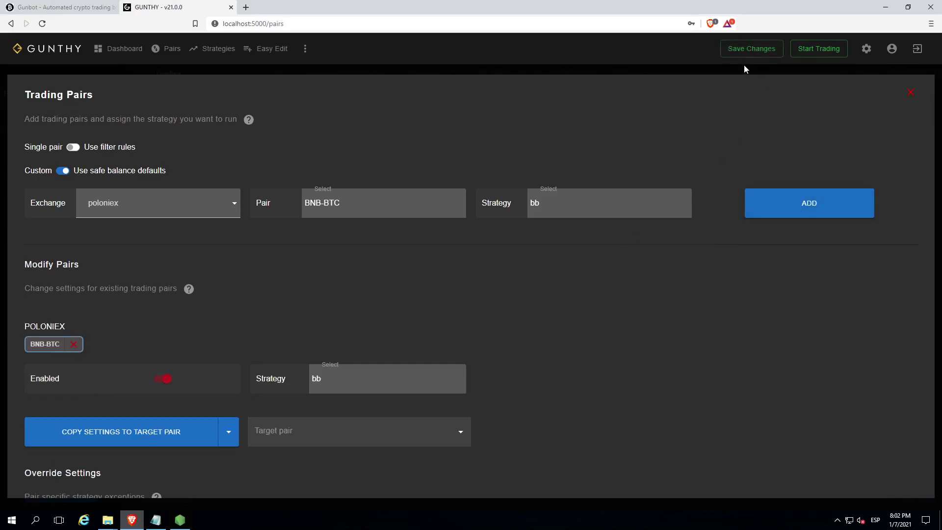
pyautogui.click(744, 51)
# - Start trading and wait for Gunbot to reload into the BNB-BTC Poloniex view
pyautogui.click(813, 55)
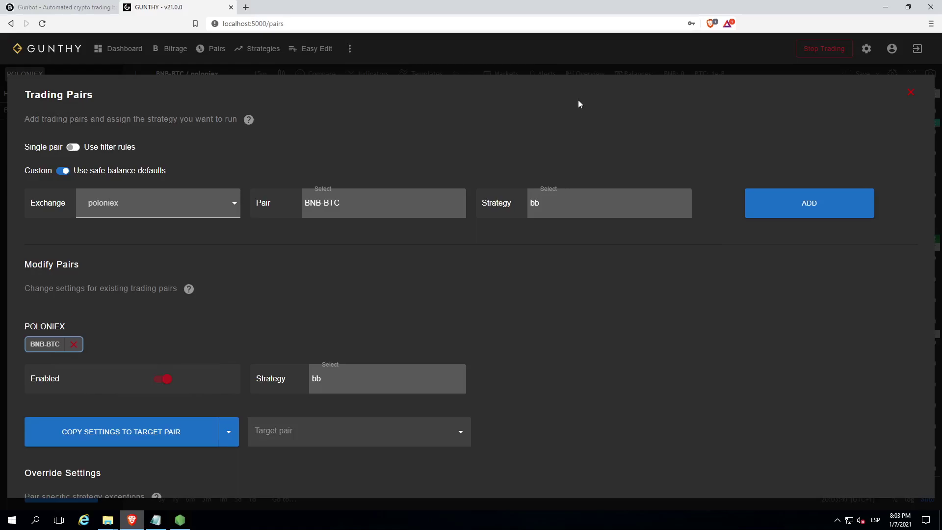
# - Restore the gunthy-win.exe console window showing the profit/loss tables
pyautogui.click(179, 521)
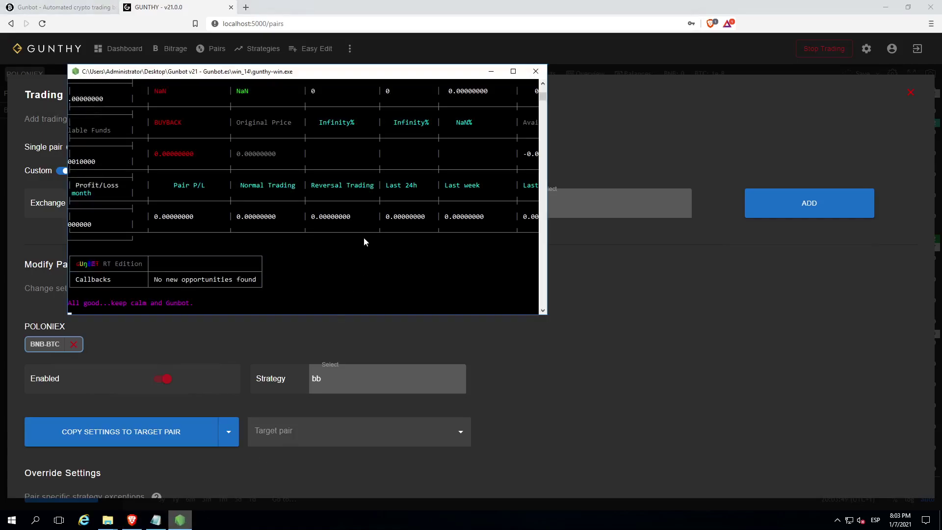